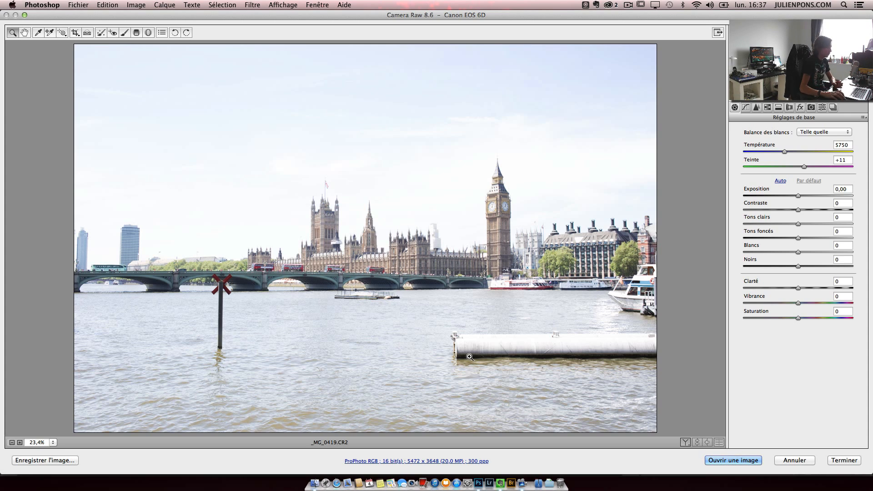
Set Exposition to -0,65, Tons clairs to -83 and Blancs to -100, and compare the photo before and after.
drag(797, 199, 744, 223)
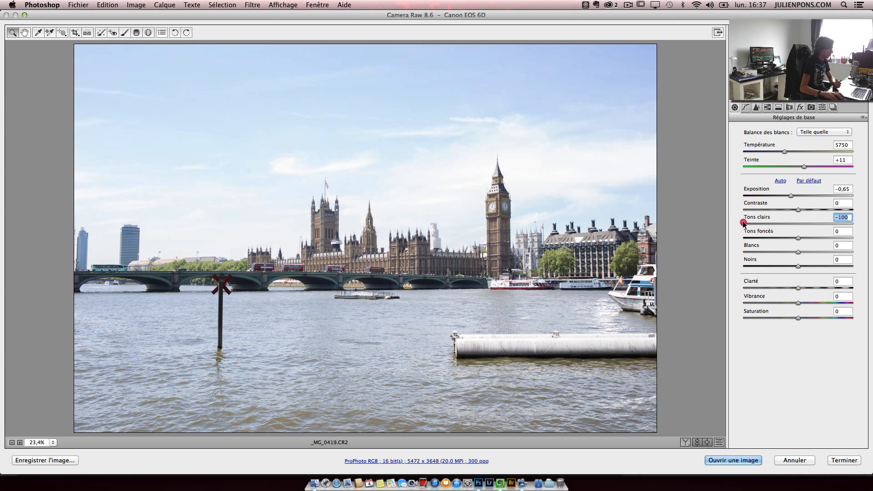
drag(798, 251, 738, 250)
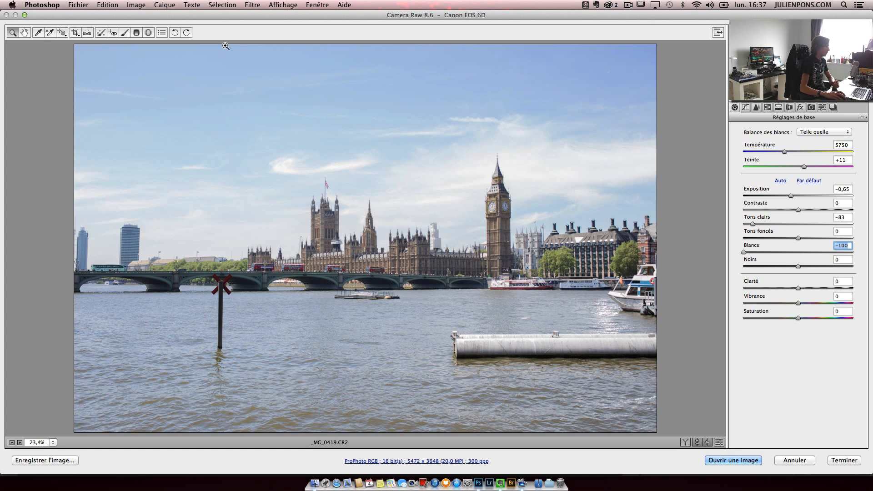
click(685, 443)
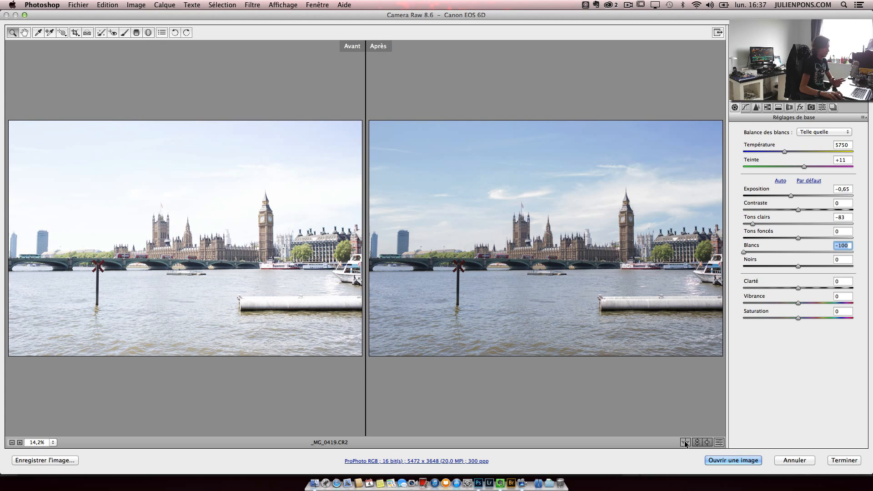
click(685, 443)
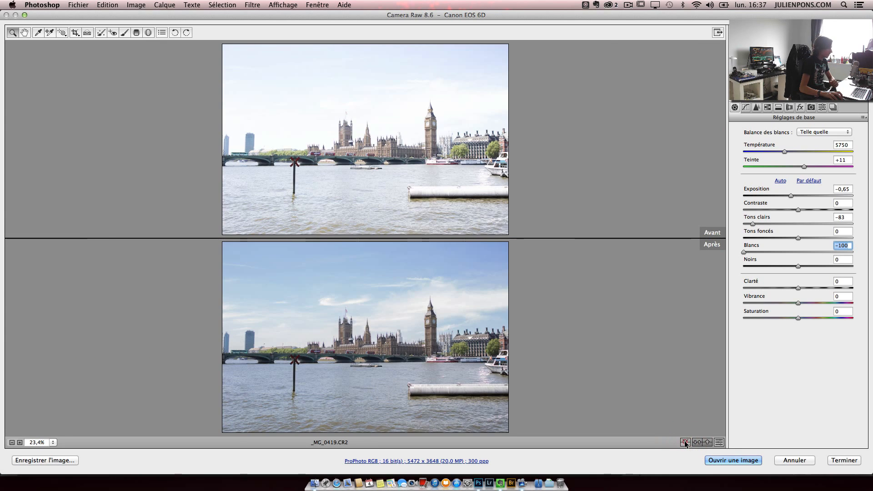
click(685, 443)
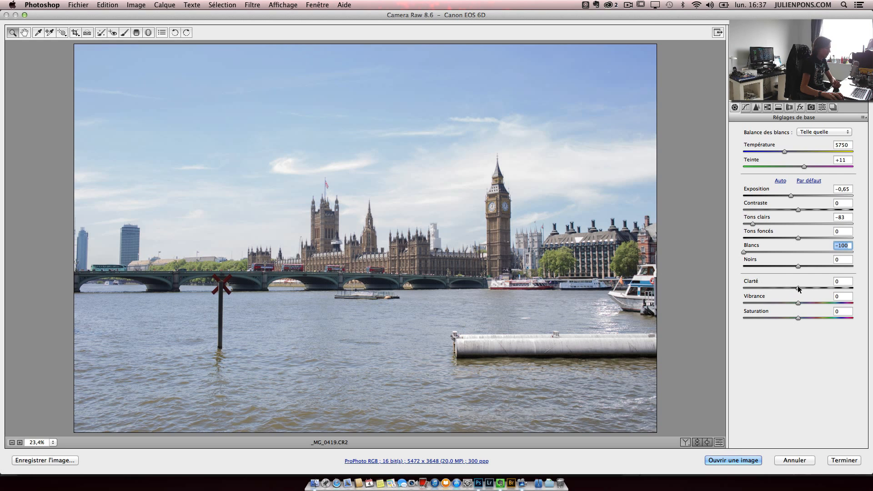
Raise Clarté to +70 and Vibrance to +88, and compare the result with the original photo.
drag(799, 289, 838, 289)
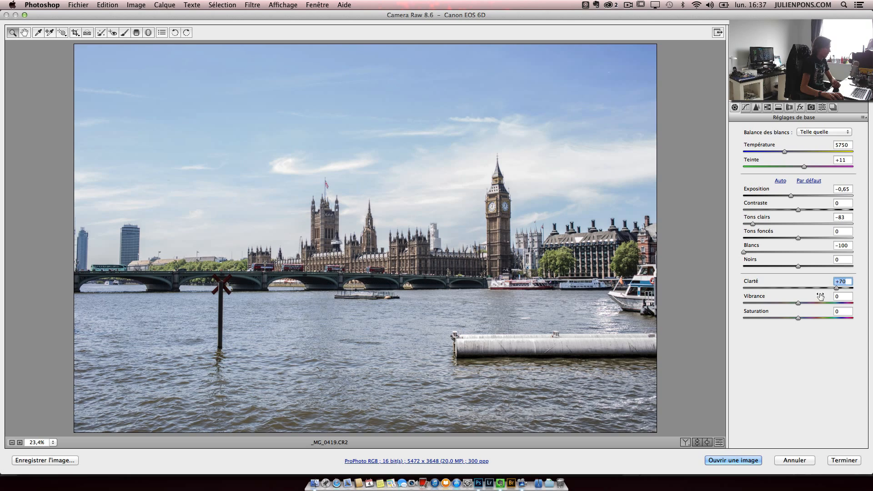
drag(799, 303, 847, 305)
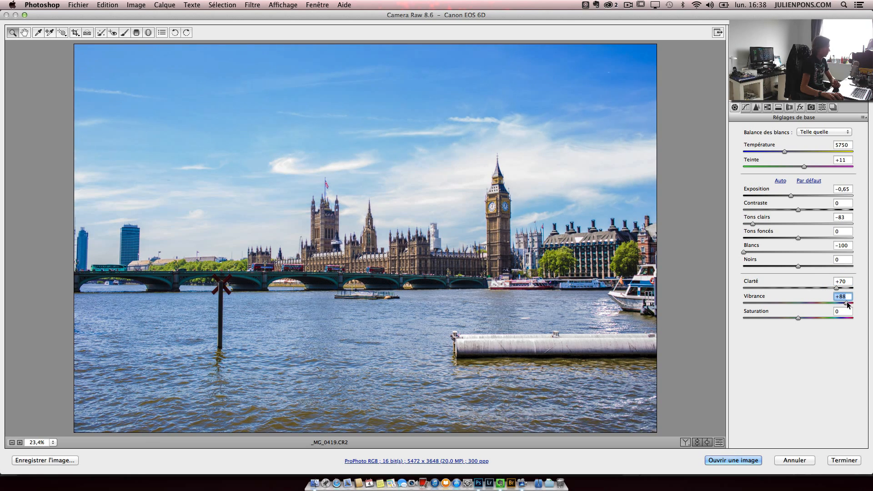
click(685, 442)
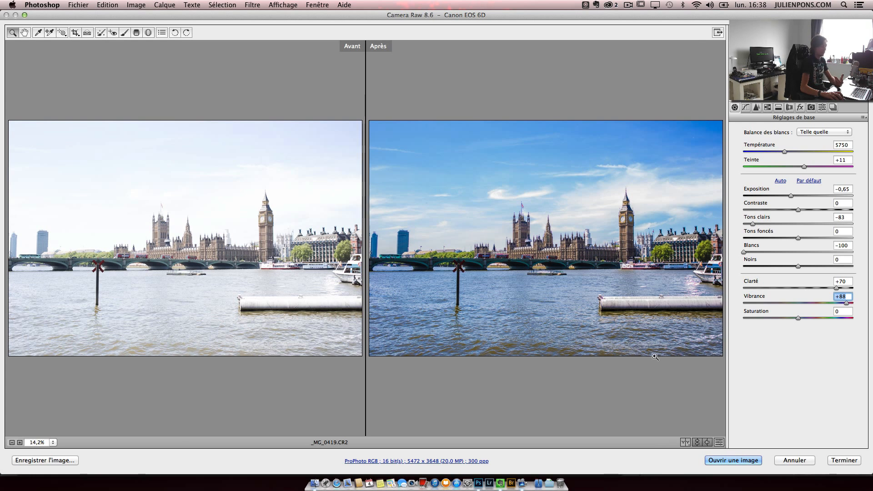
click(686, 443)
click(686, 443)
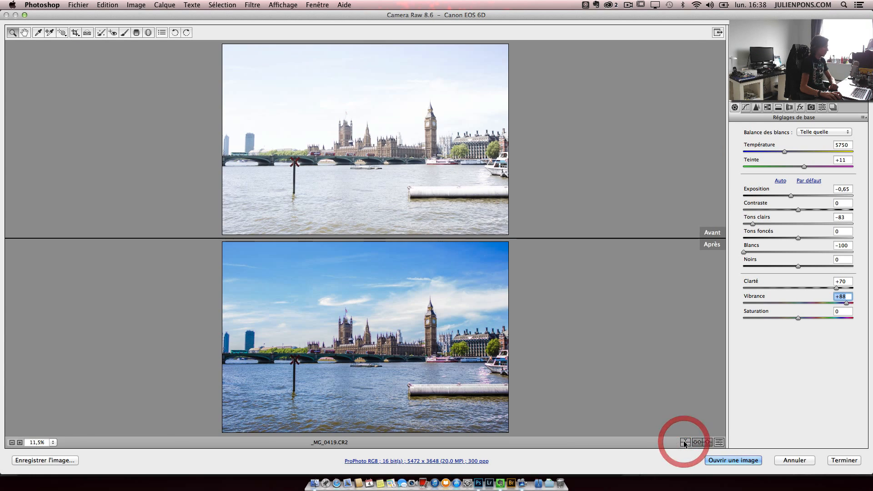
click(686, 443)
click(685, 442)
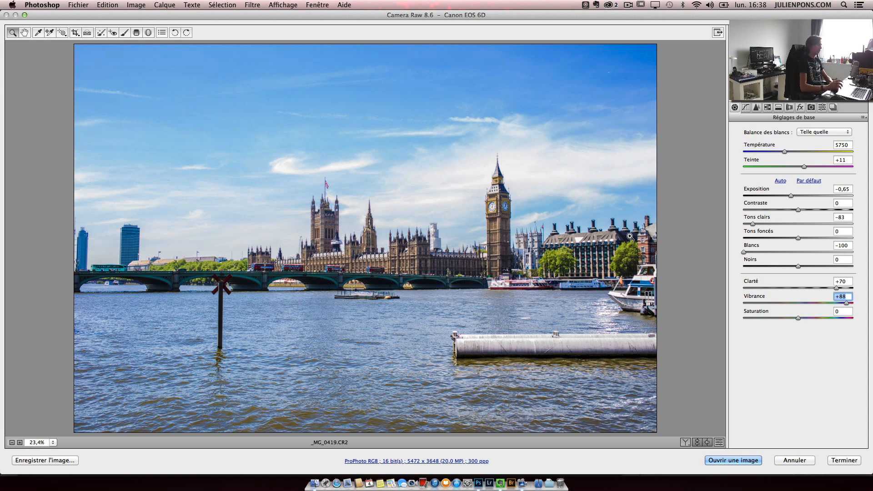
Shift the white point of the red channel's point curve to input 240, output 255.
click(746, 107)
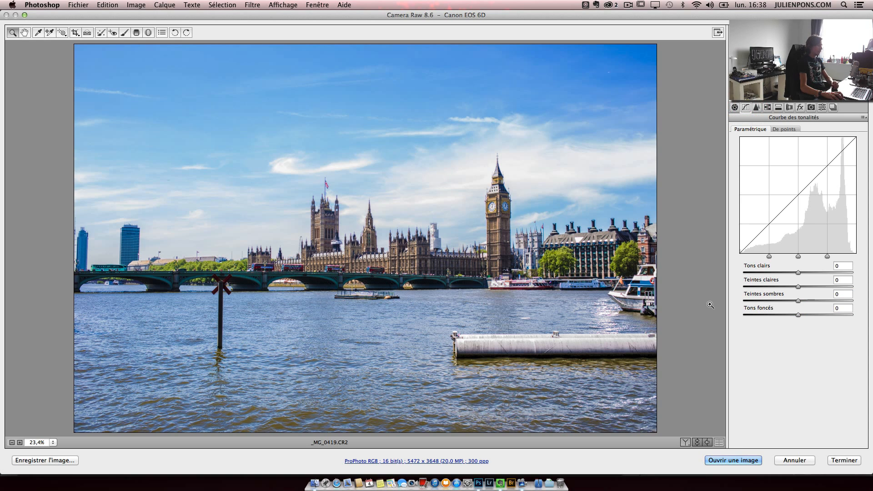
click(791, 130)
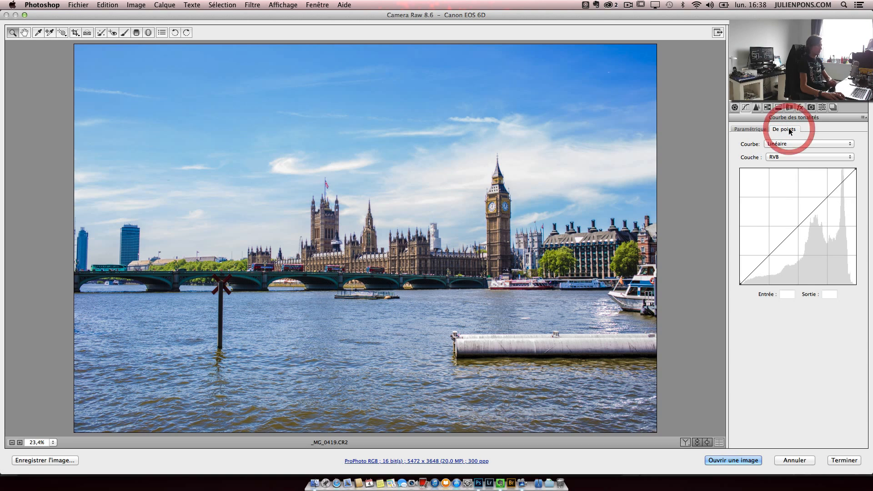
click(780, 158)
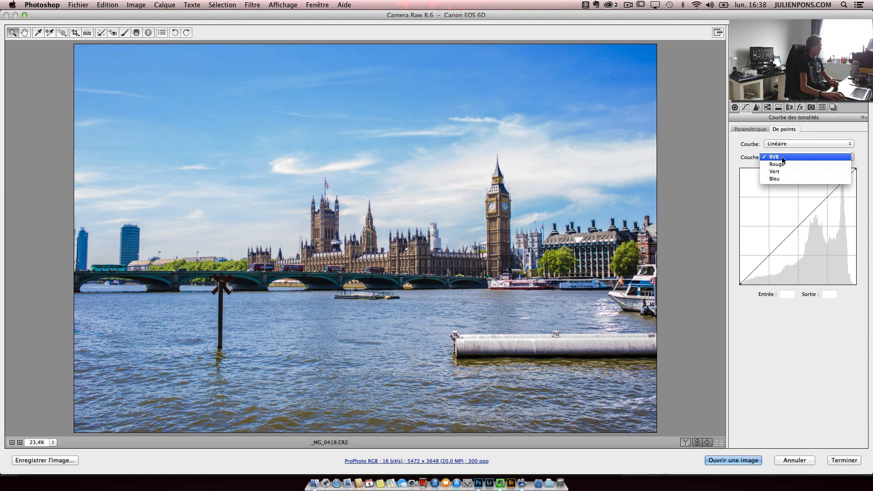
click(782, 164)
mouse_move(855, 168)
mouse_down()
mouse_move(843, 167)
mouse_move(853, 167)
mouse_up()
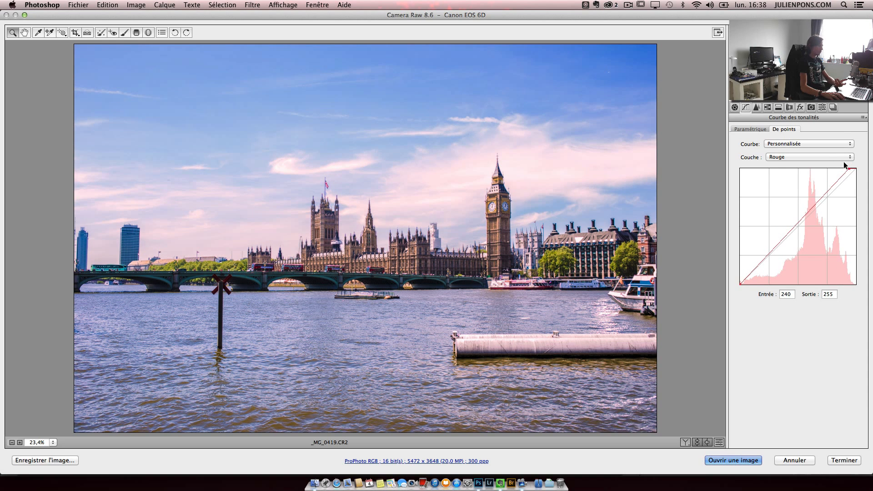
Try raising the green curve's black point to output 54, restore it, and display the blue channel's curve.
click(844, 158)
click(814, 163)
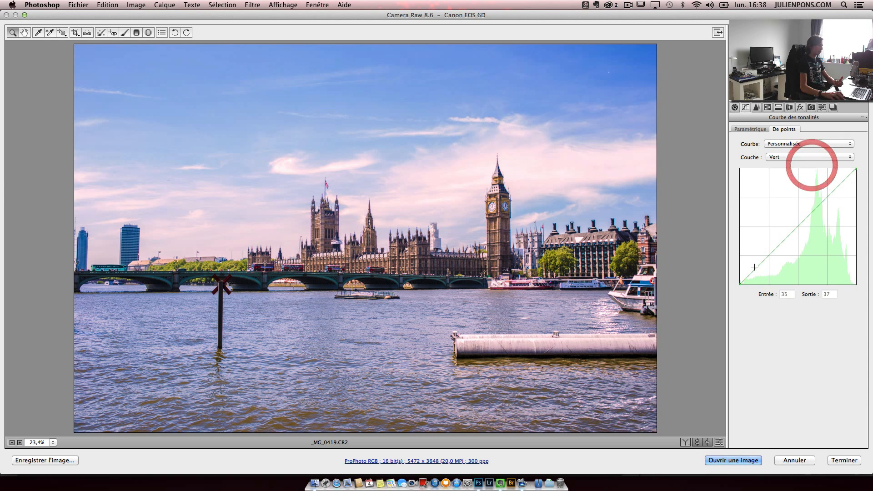
drag(738, 279, 733, 260)
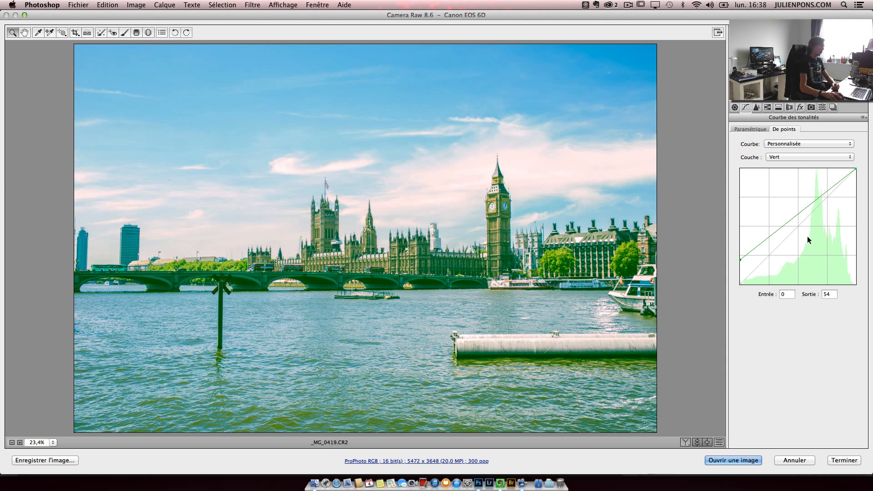
drag(743, 258, 734, 295)
click(799, 157)
click(800, 166)
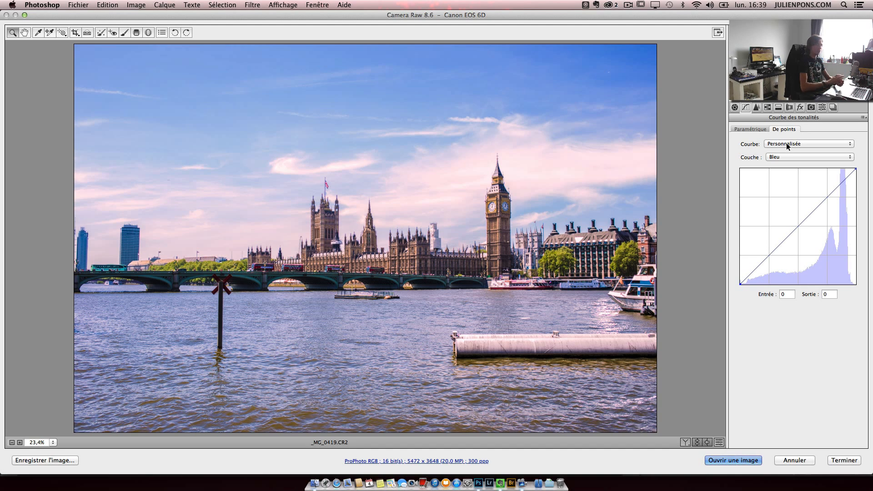
Try split toning with hue 216 and saturation 52 for the shadows, hue 32 and saturation 35 for the highlights.
click(778, 107)
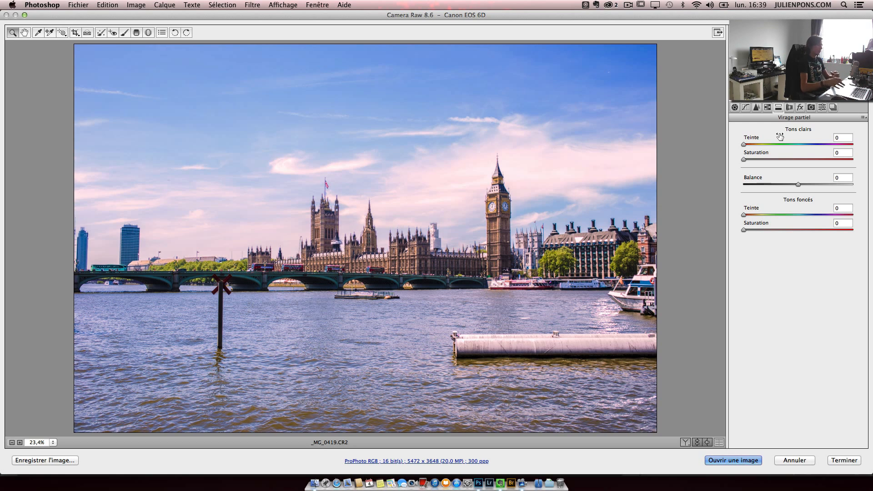
click(809, 214)
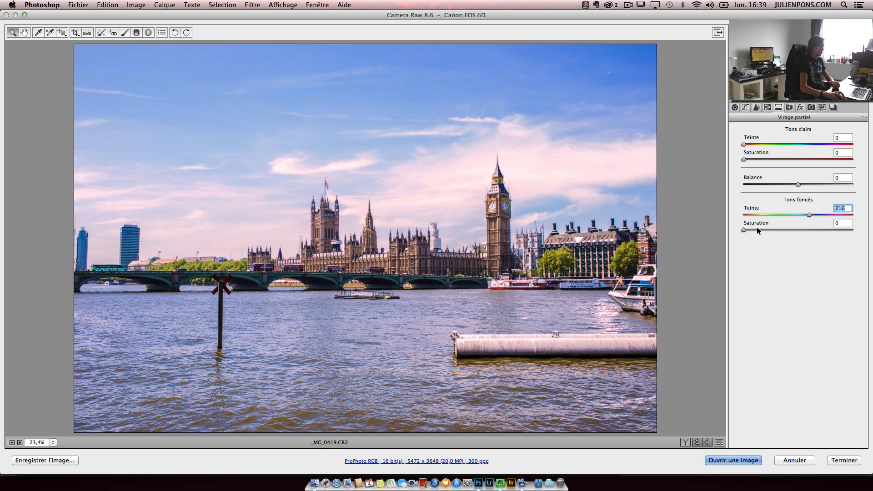
drag(755, 230, 792, 231)
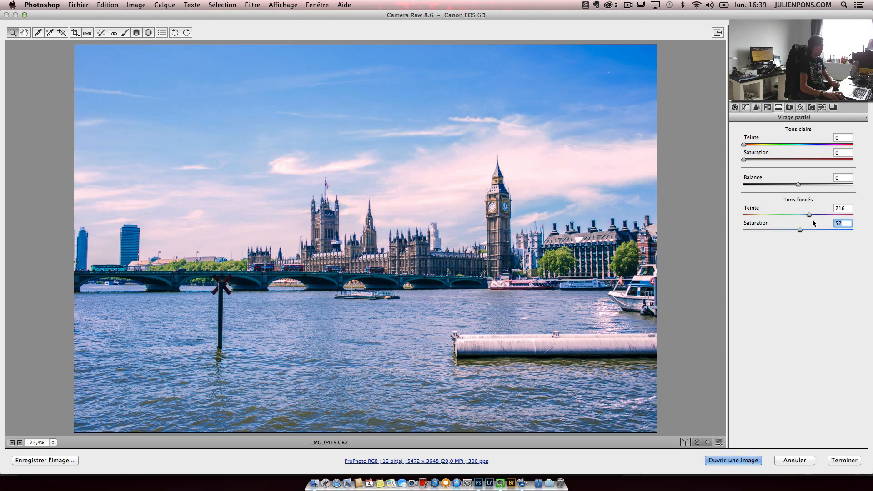
mouse_move(768, 145)
mouse_down()
mouse_move(754, 144)
mouse_move(814, 160)
mouse_move(780, 163)
mouse_move(755, 146)
mouse_up()
click(760, 145)
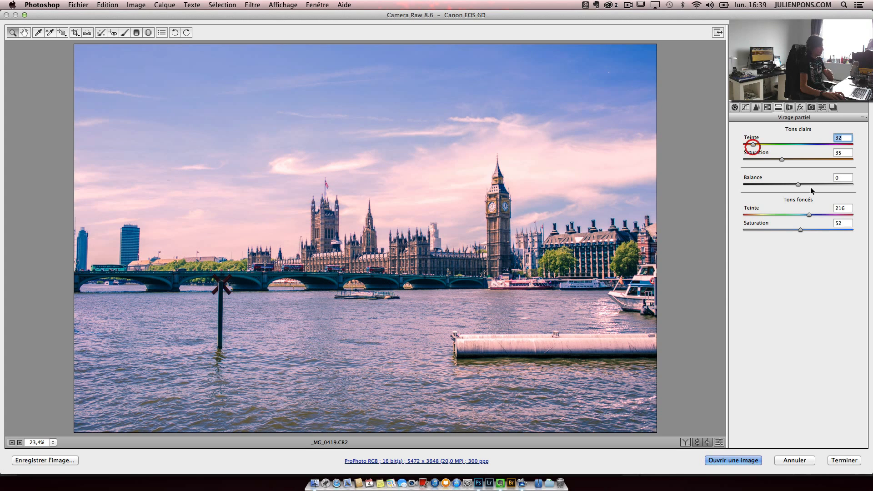
Set split toning to hue 87, saturation 47 for the highlights and hue 44, saturation 98 for the shadows, and compare with the original.
drag(801, 229, 813, 215)
click(821, 230)
mouse_move(754, 145)
mouse_down()
mouse_move(835, 151)
mouse_move(790, 150)
mouse_move(784, 159)
mouse_move(766, 144)
mouse_up()
drag(813, 215, 757, 216)
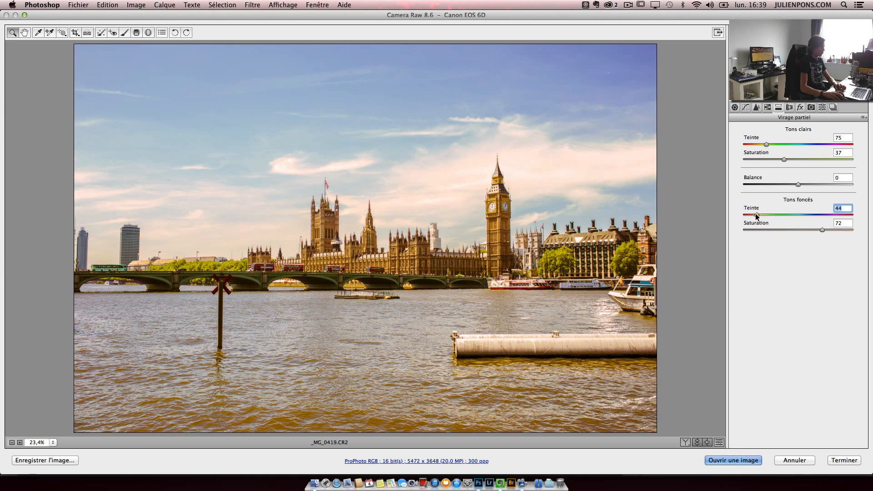
drag(822, 230, 851, 230)
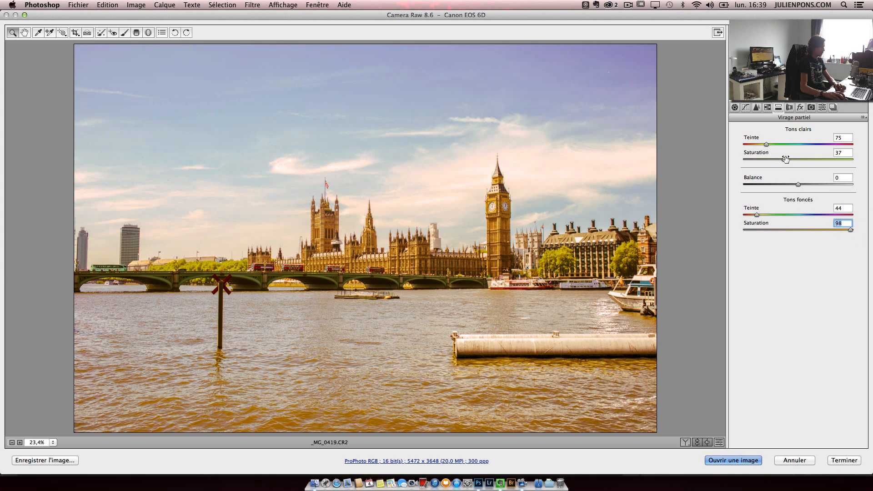
drag(767, 144, 795, 159)
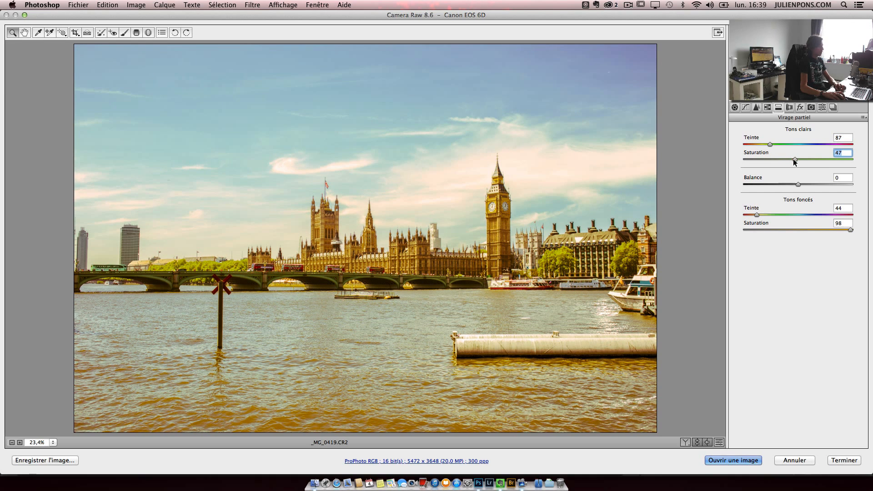
click(685, 442)
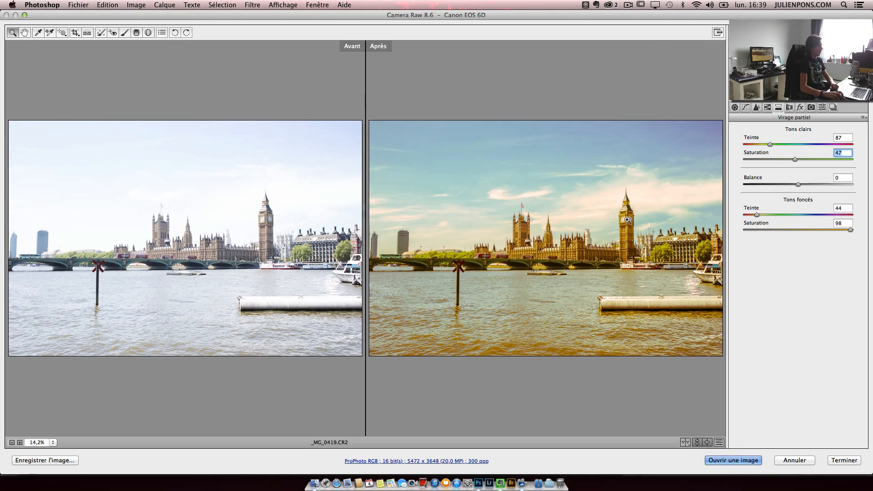
click(685, 442)
click(685, 443)
click(685, 442)
click(685, 442)
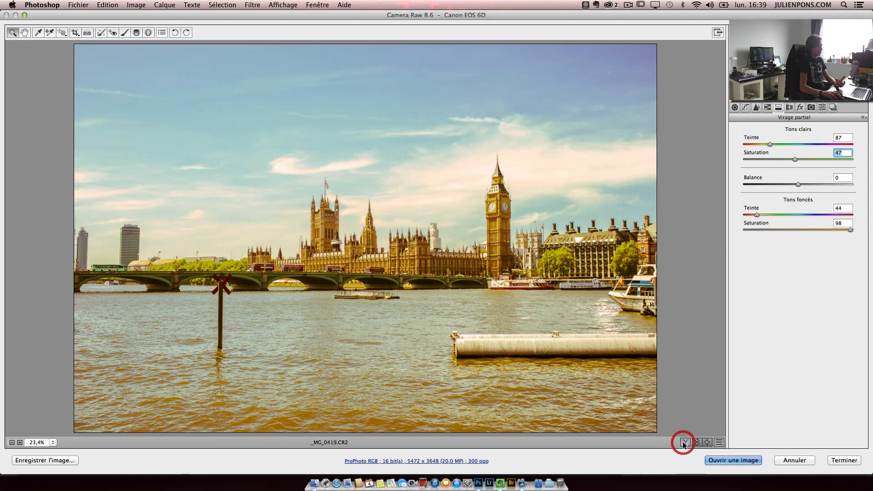
Save the current settings as a snapshot named VINTAGE1.
click(834, 107)
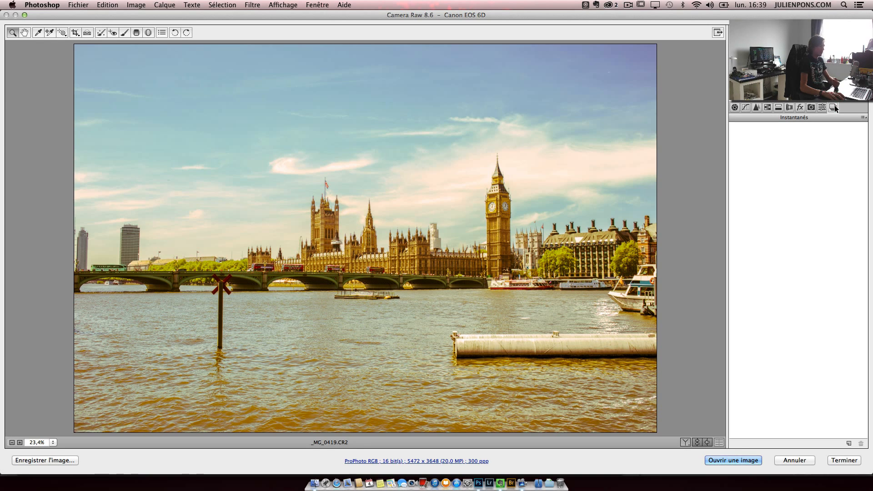
click(849, 443)
text(VINTAGE1)
key(Return)
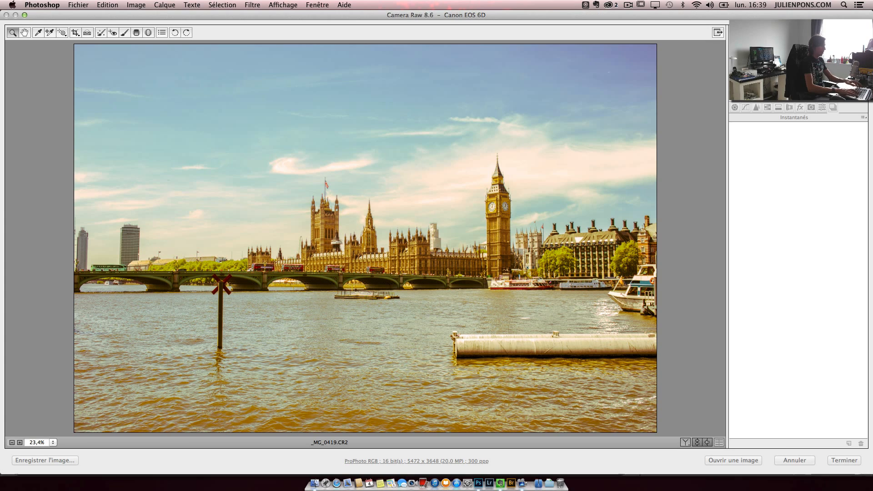
Retone the highlights with hue 240 and saturation 57, and give the shadows a redder, less saturated tint.
click(780, 108)
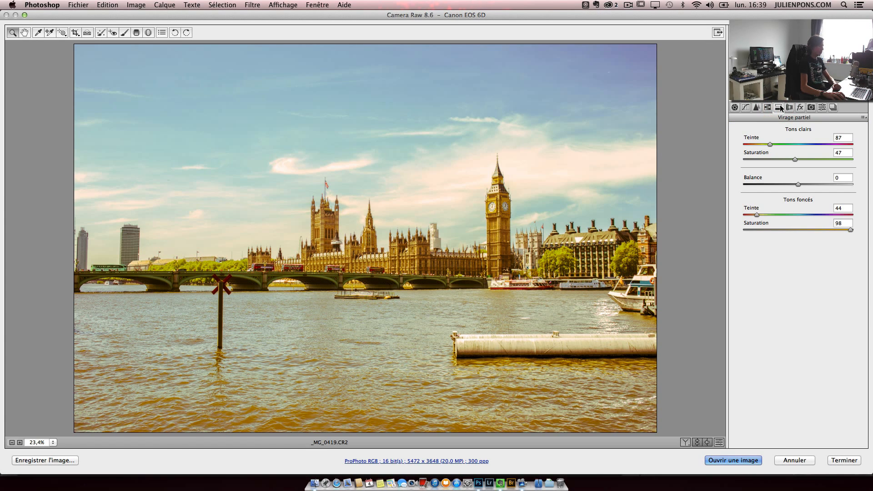
drag(771, 145, 809, 161)
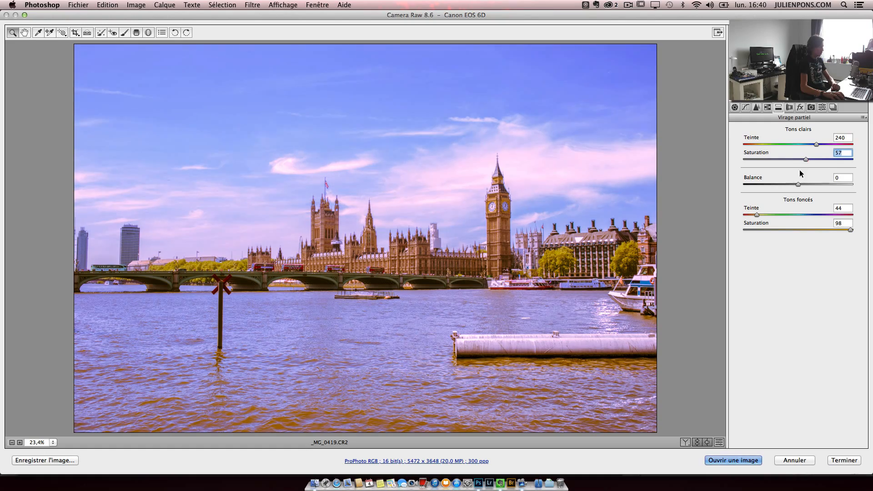
click(788, 215)
drag(788, 216, 748, 213)
drag(850, 230, 818, 233)
Save the new purple look as a snapshot named VINTAGE2.
click(833, 107)
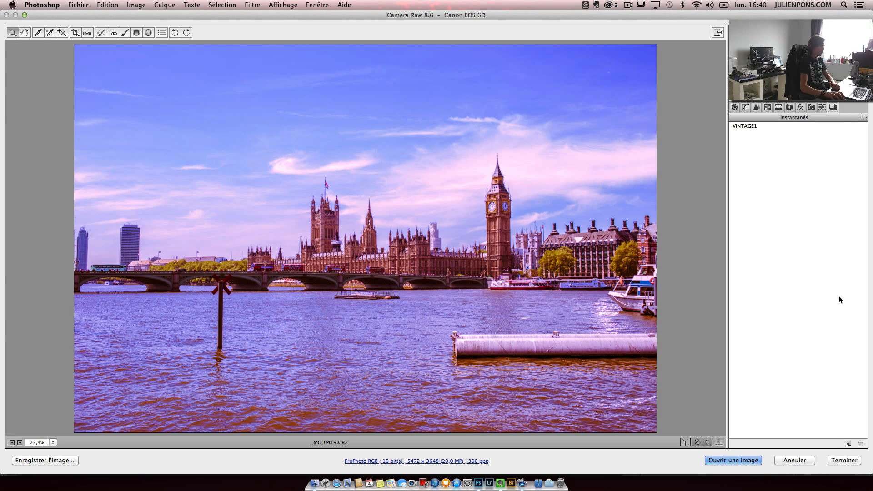
click(849, 443)
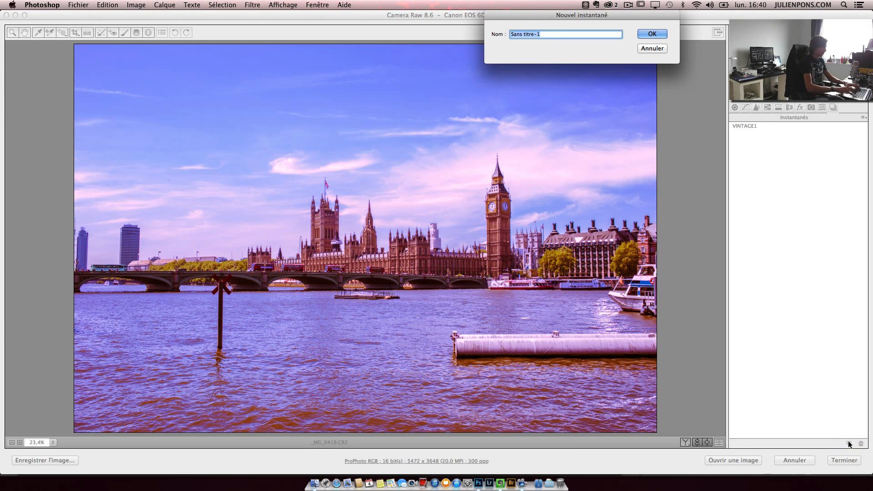
text(VINTAGE2)
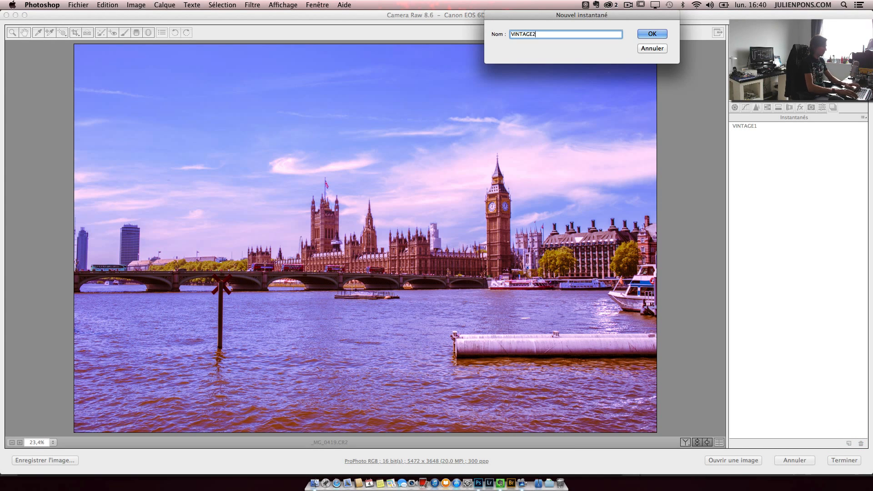
key(Return)
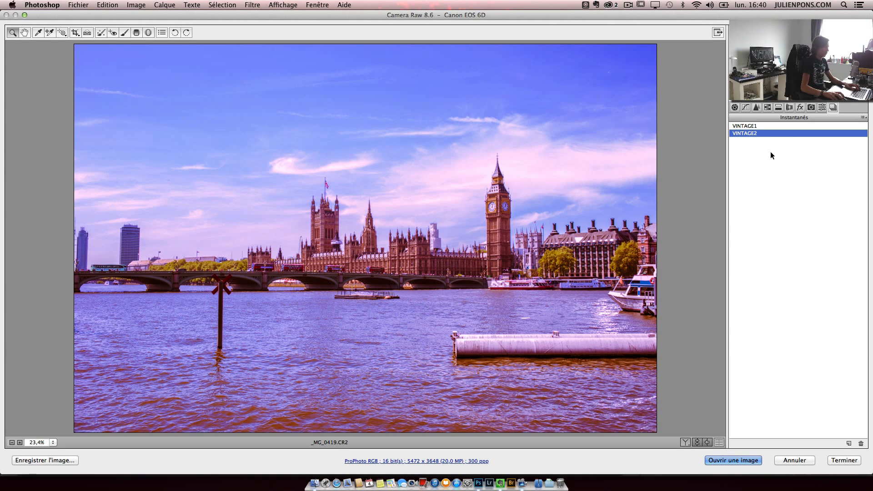
Convert the photo to grayscale and set the mix to +8 for the reds and -64 for the blues.
click(768, 108)
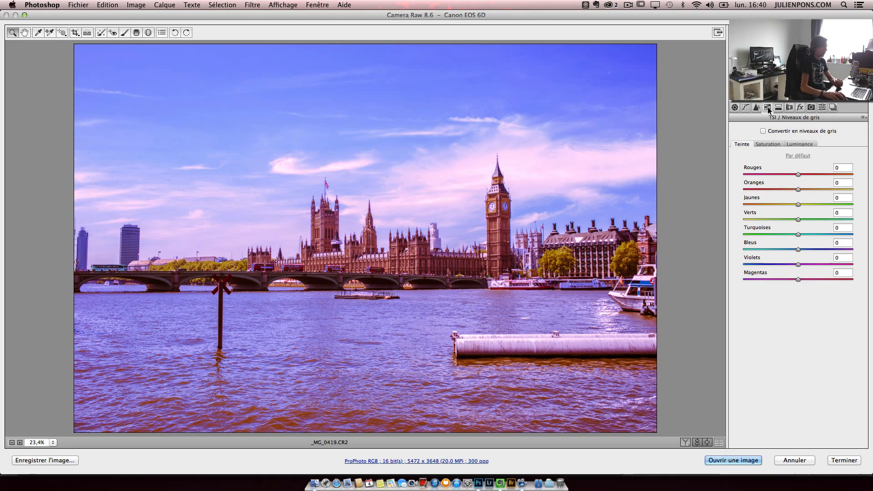
click(763, 131)
click(778, 175)
drag(778, 176, 803, 177)
drag(804, 250, 764, 254)
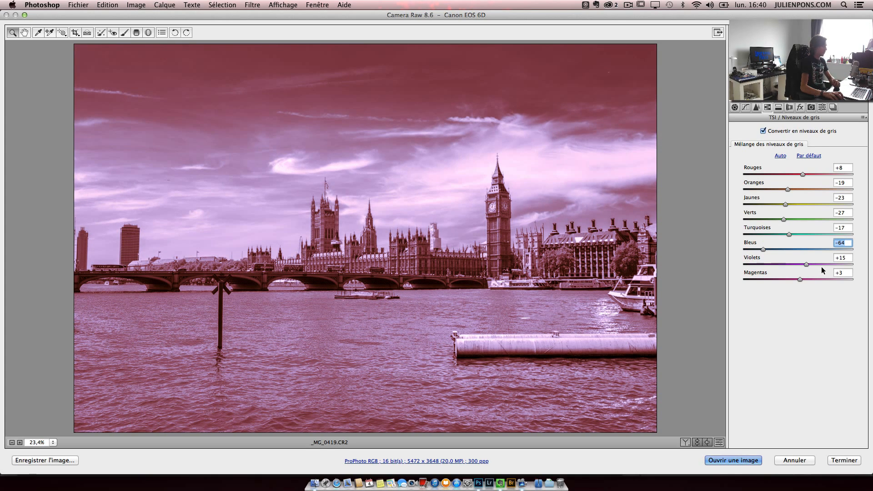
Set split toning to hue 92, saturation 20 for the highlights and reduce the shadow saturation to 37.
click(779, 109)
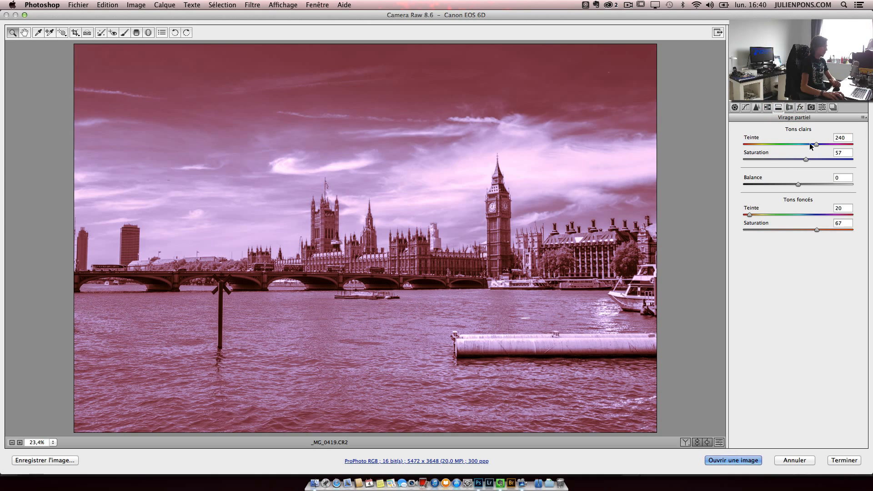
drag(812, 144, 772, 145)
drag(806, 159, 765, 160)
drag(816, 229, 784, 231)
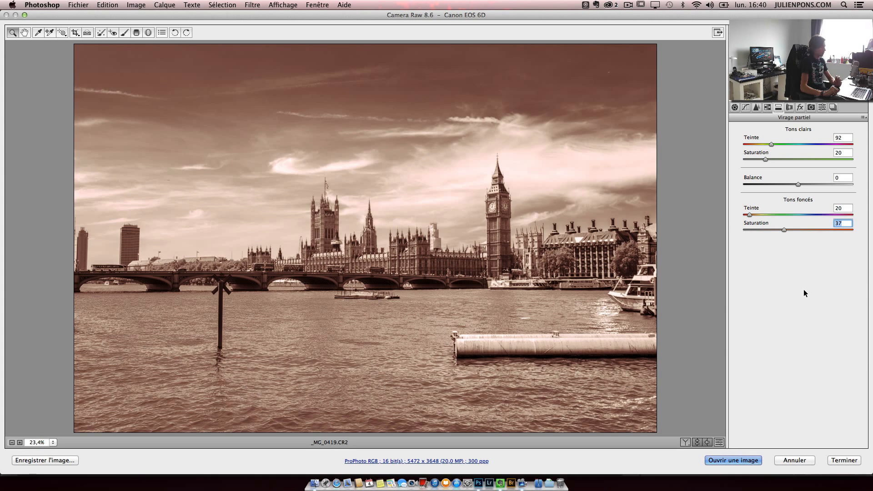
Save the sepia monochrome look as a snapshot named VINTAGE_MONO_1.
click(833, 107)
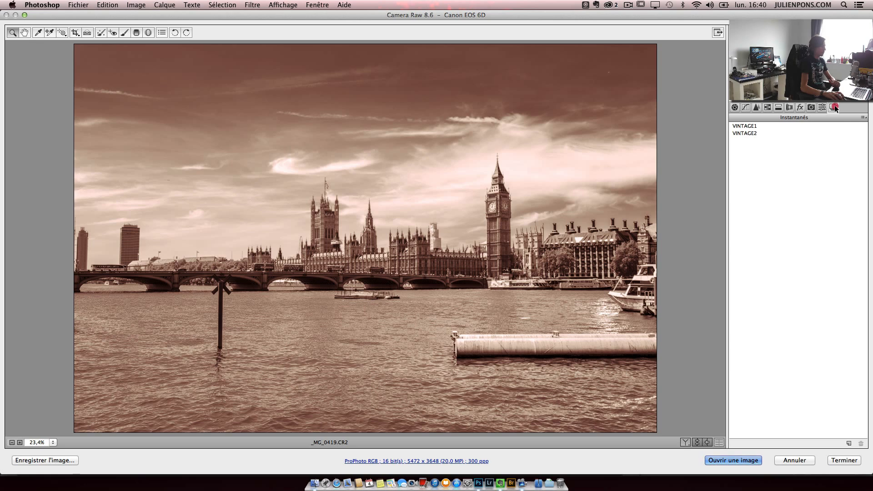
click(849, 444)
text(VIN)
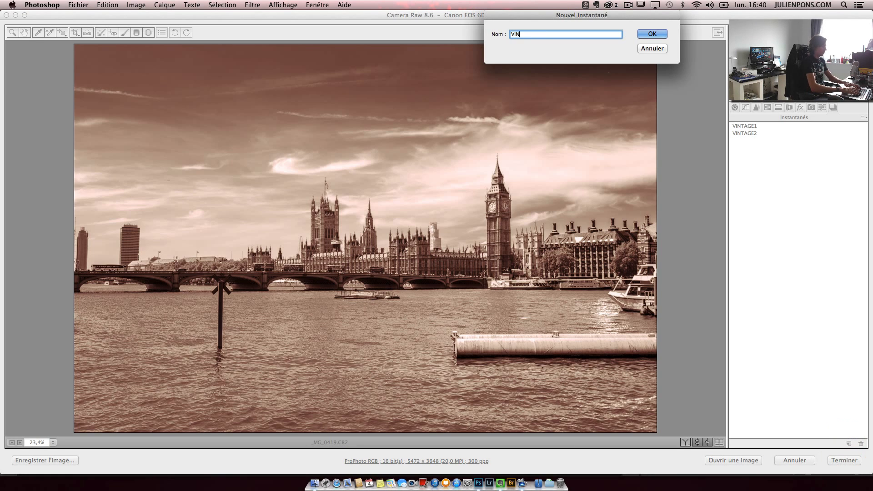
text(TAGE_MO)
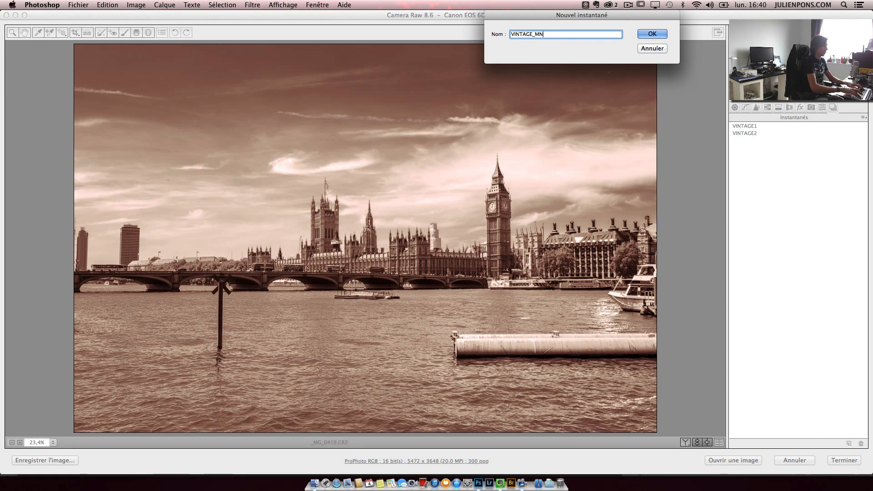
text(NO_1)
key(Return)
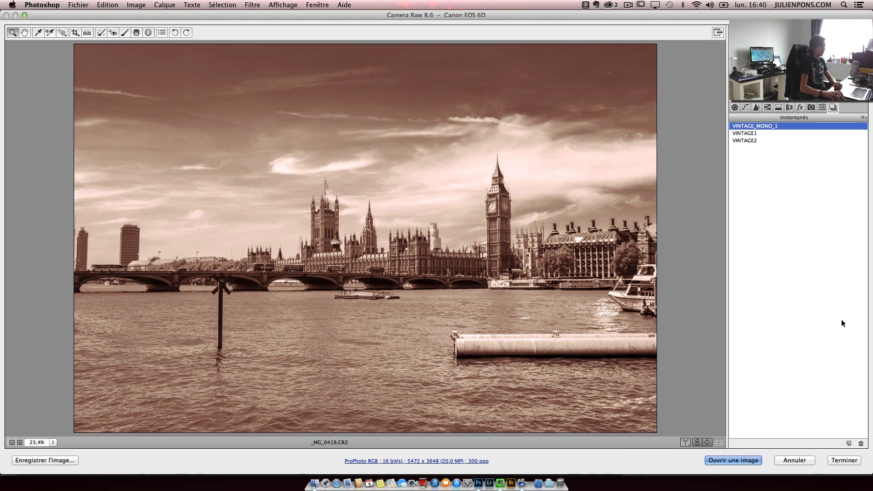
Retone the highlights with hue 311 and saturation 0, and the shadows with hue 285 and saturation 29.
click(778, 107)
mouse_move(841, 144)
mouse_down()
mouse_move(746, 146)
mouse_move(837, 144)
mouse_up()
drag(772, 158, 743, 160)
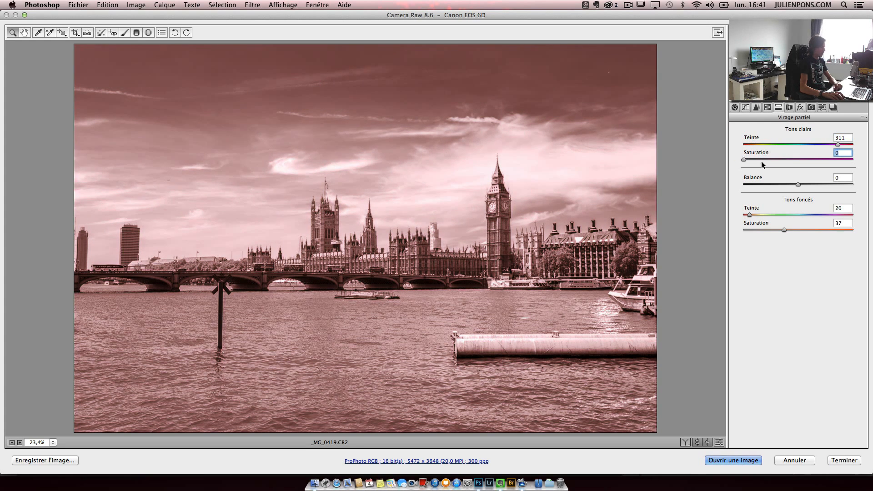
click(817, 214)
drag(817, 213, 780, 231)
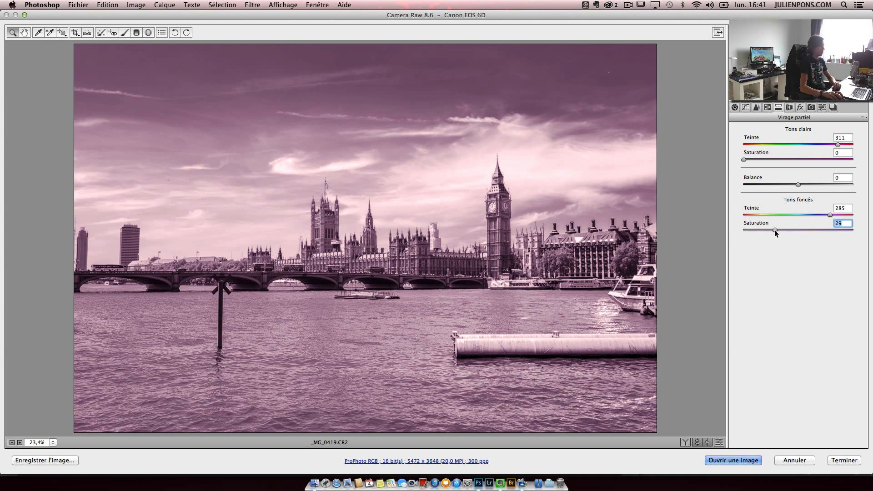
Save the violet monochrome look as a snapshot named VINTAGE_MONO_2.
click(833, 107)
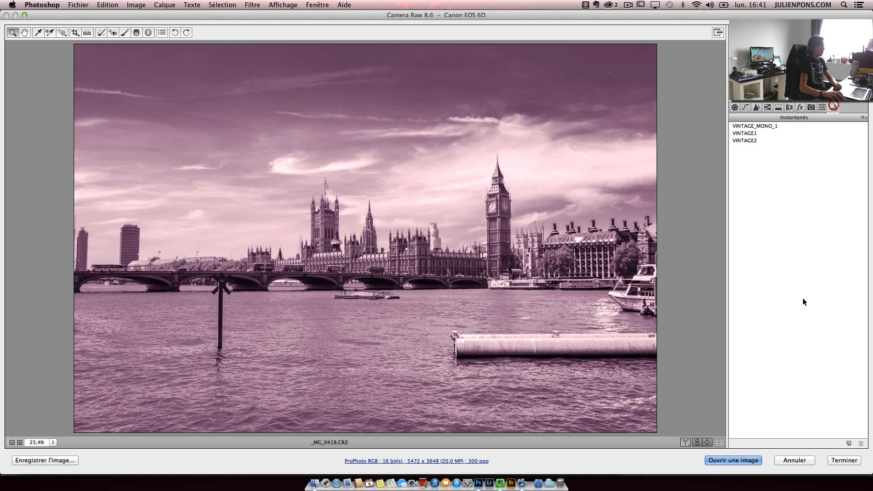
click(848, 444)
text(V)
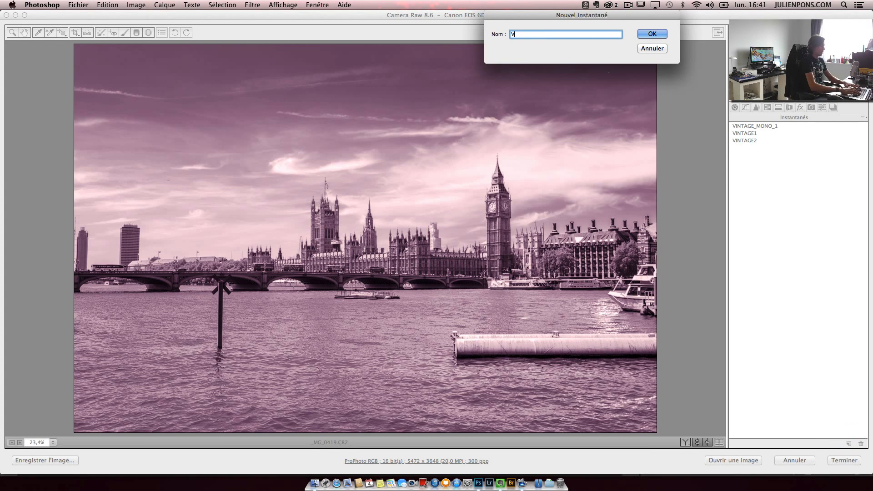
text(INTAGE_MONO_2)
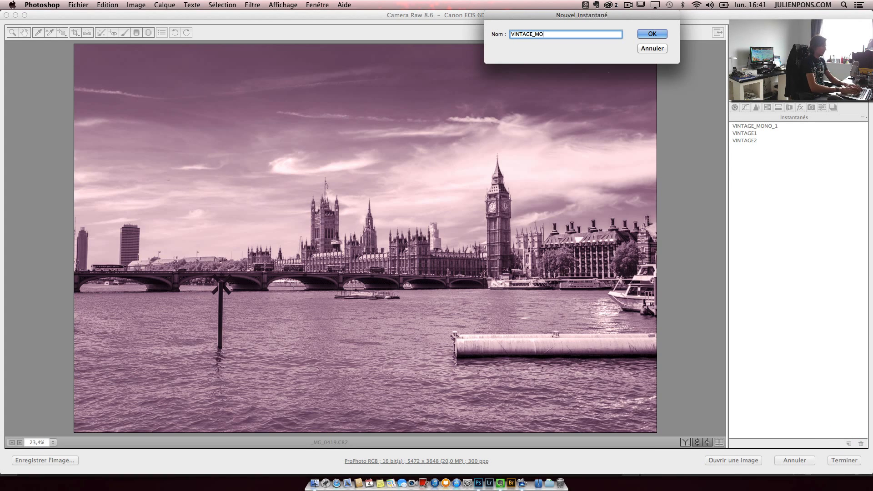
key(Return)
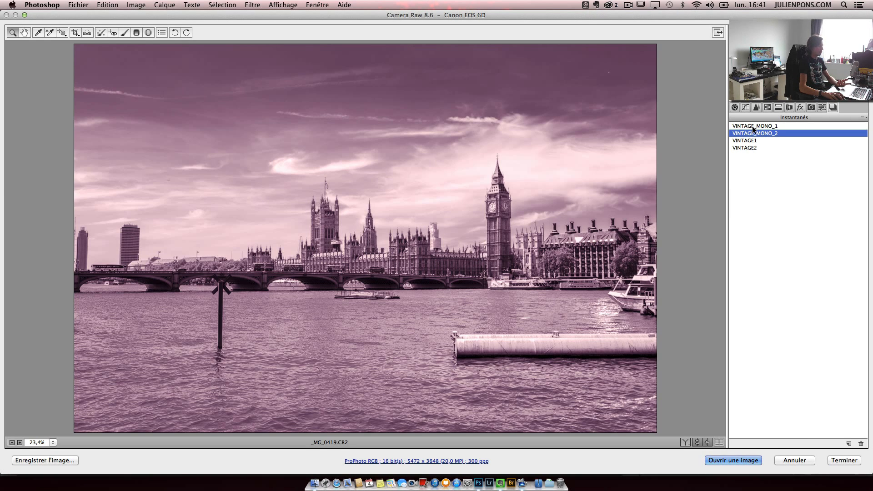
Compare the saved snapshots, finishing on VINTAGE_MONO_2, and view the image saving options without exporting.
click(750, 140)
click(751, 147)
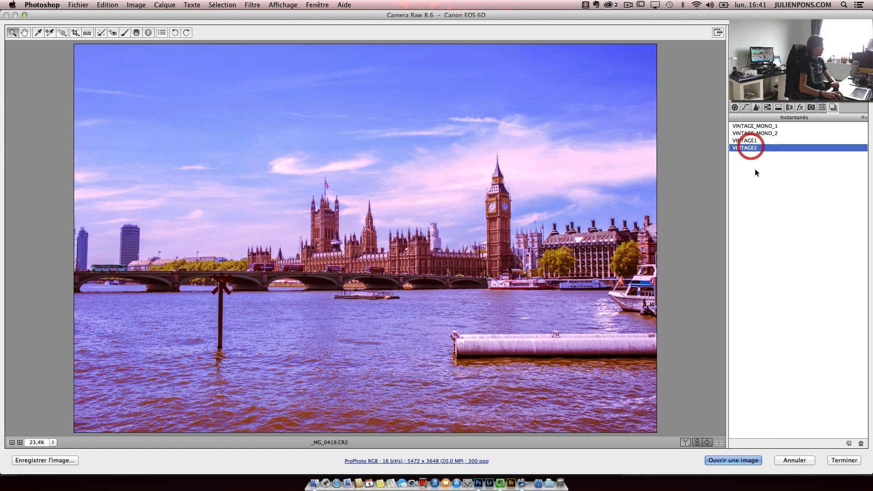
click(764, 126)
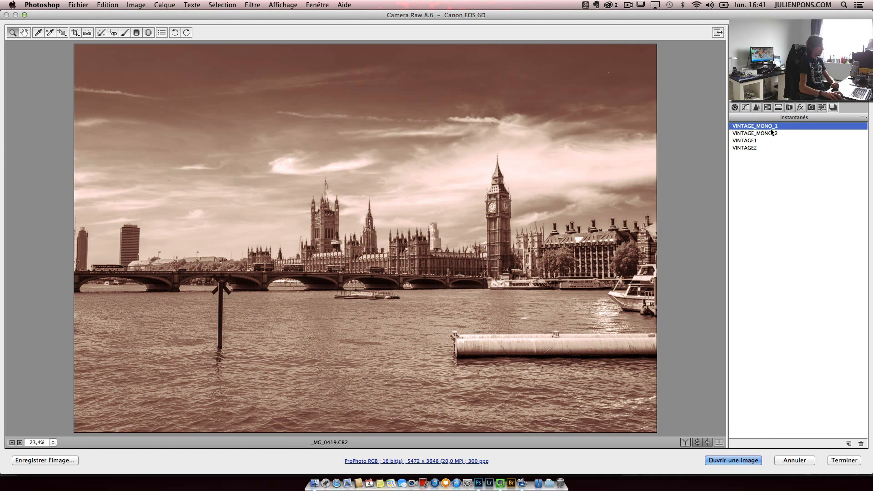
click(772, 132)
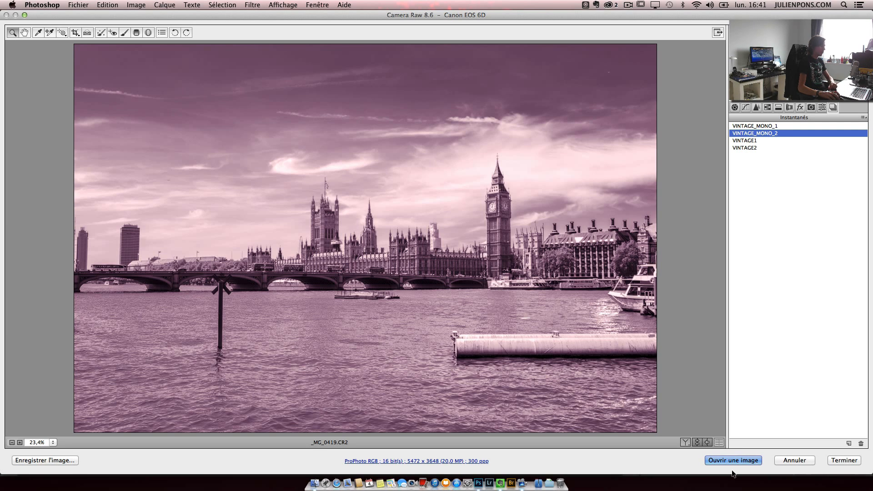
click(71, 460)
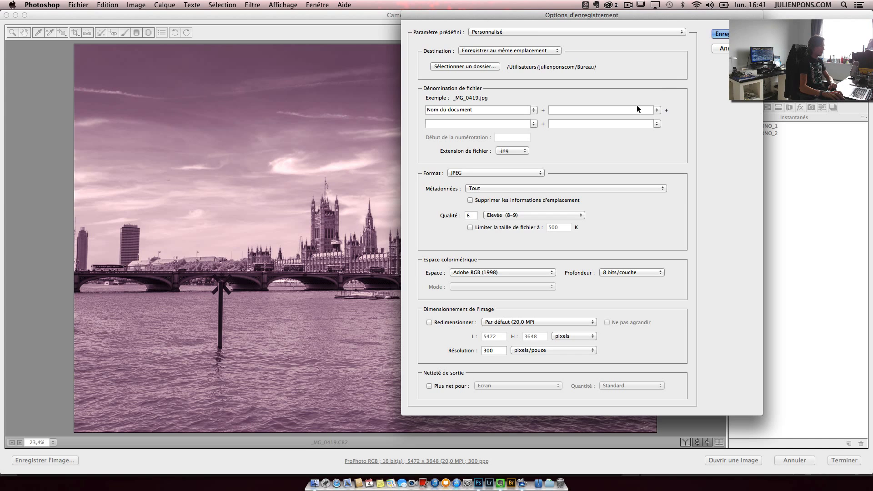
click(723, 48)
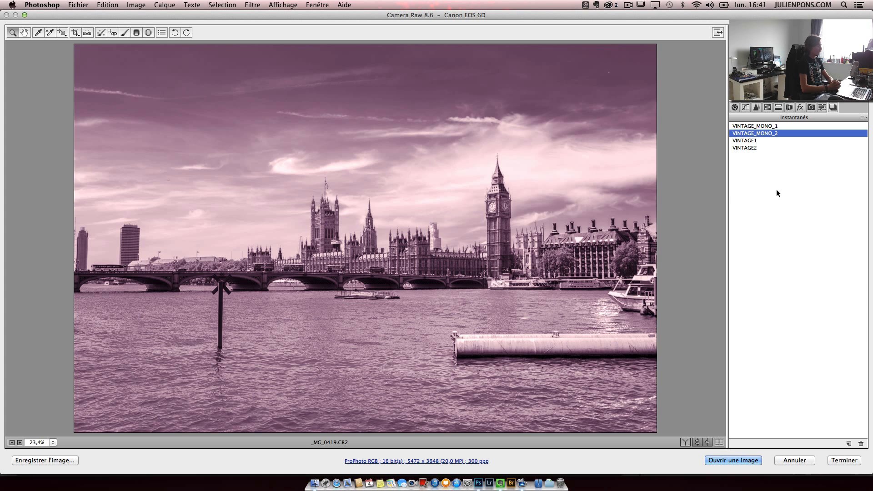
Switch to Safari, open the trainer's Facebook page and enlarge the browser window to fill the screen.
click(336, 483)
text(fa)
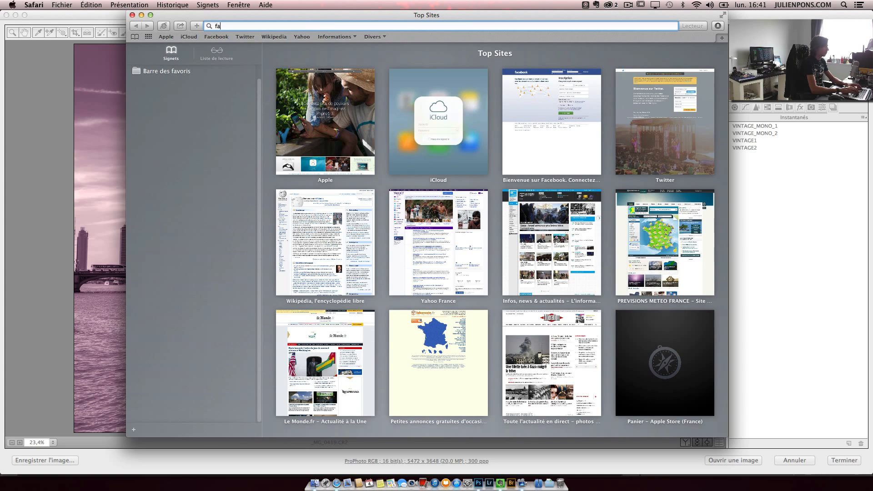
text(cebook.com/julienponsuk)
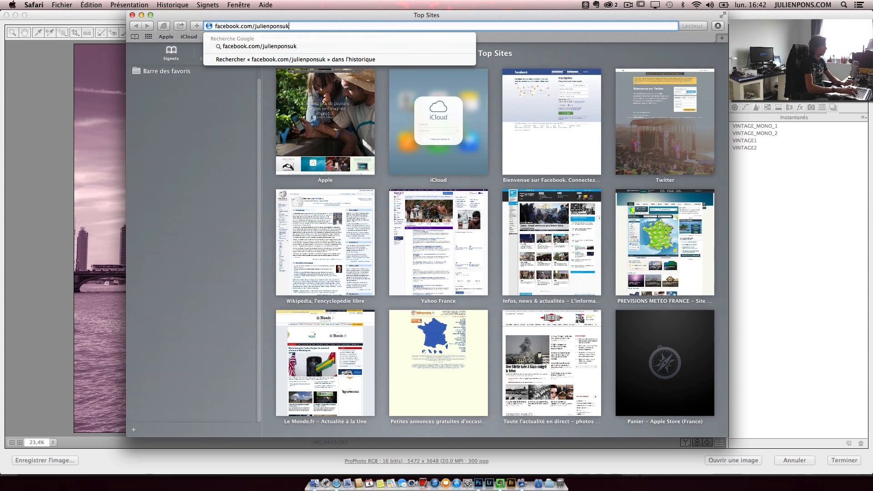
key(Escape)
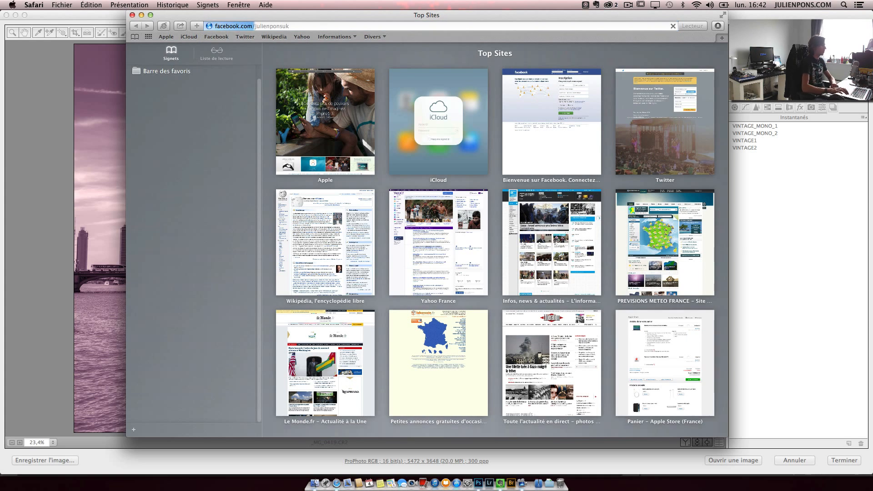
click(150, 15)
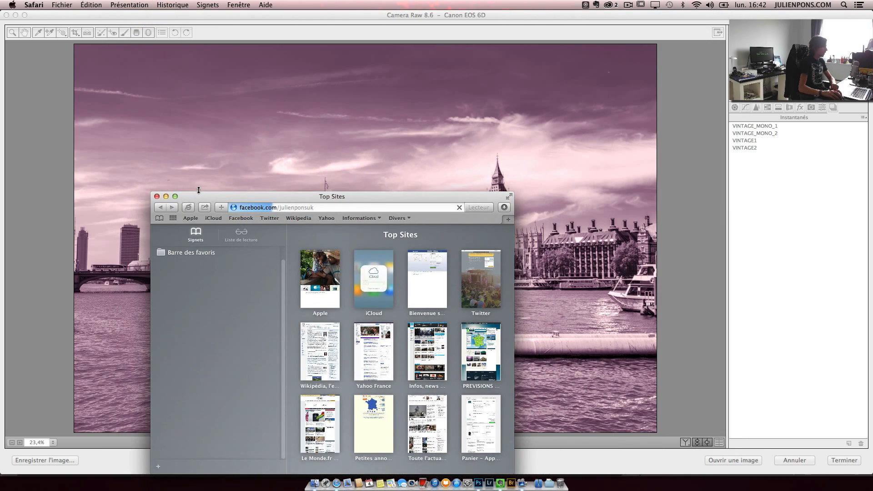
drag(198, 195, 50, 17)
drag(363, 292, 872, 474)
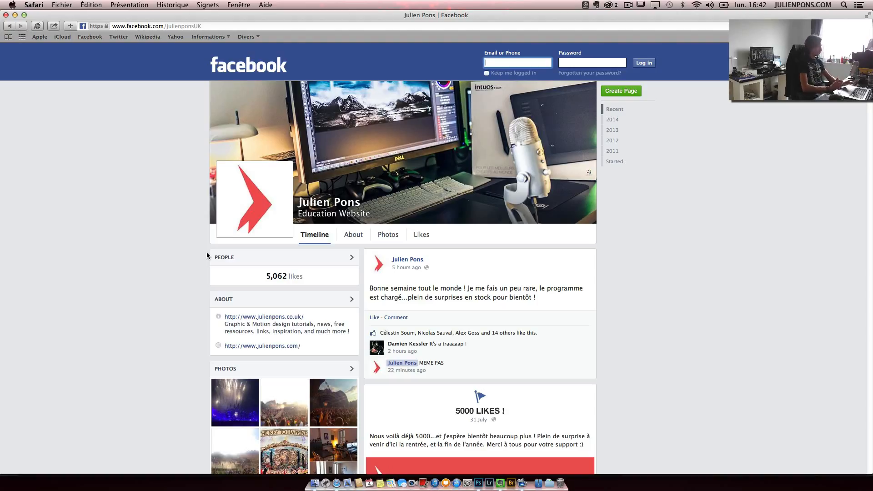
Look through the posts on the trainer's Facebook page and return to its beginning.
scroll(149, 236, down, 10)
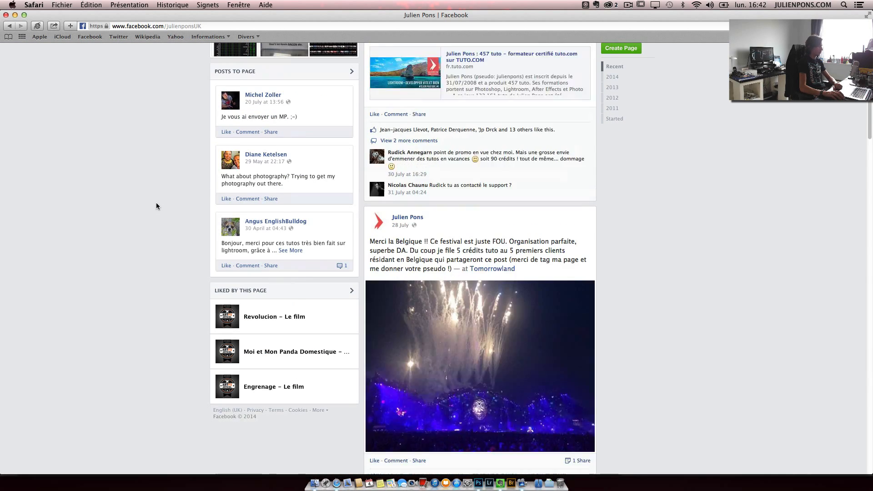
scroll(157, 205, down, 15)
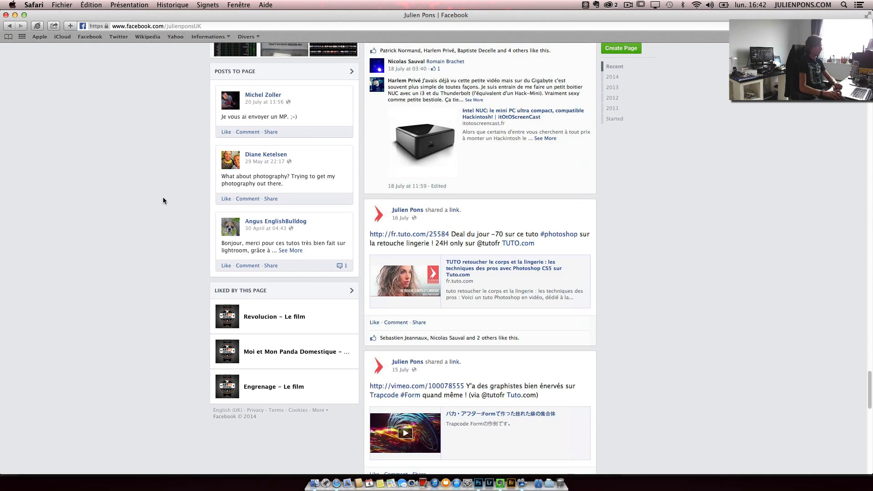
scroll(163, 199, down, 10)
scroll(163, 201, up, 15)
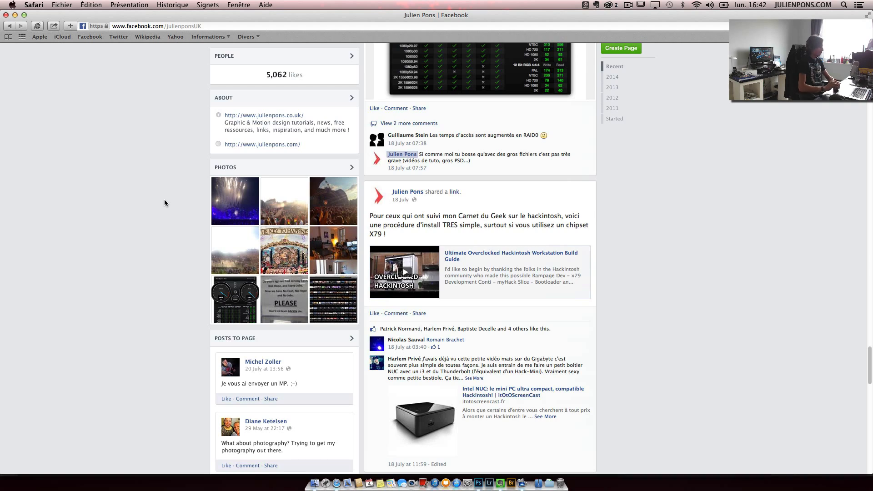
scroll(165, 203, up, 10)
scroll(165, 203, up, 15)
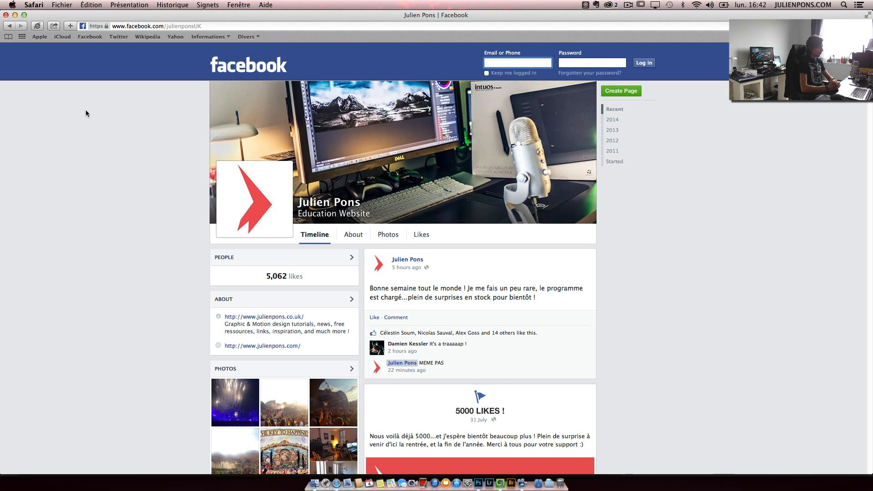
Open tuto.com in a new browser tab.
key(super+t)
text(tuto.c)
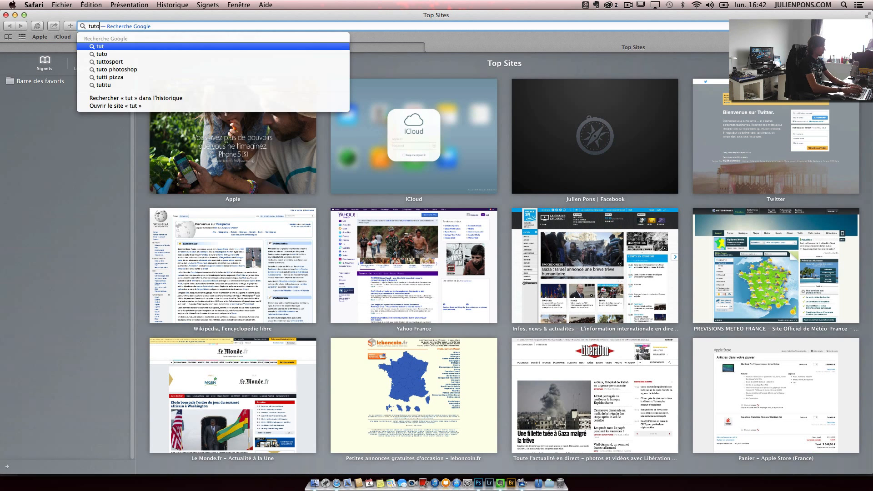
text(om)
key(Return)
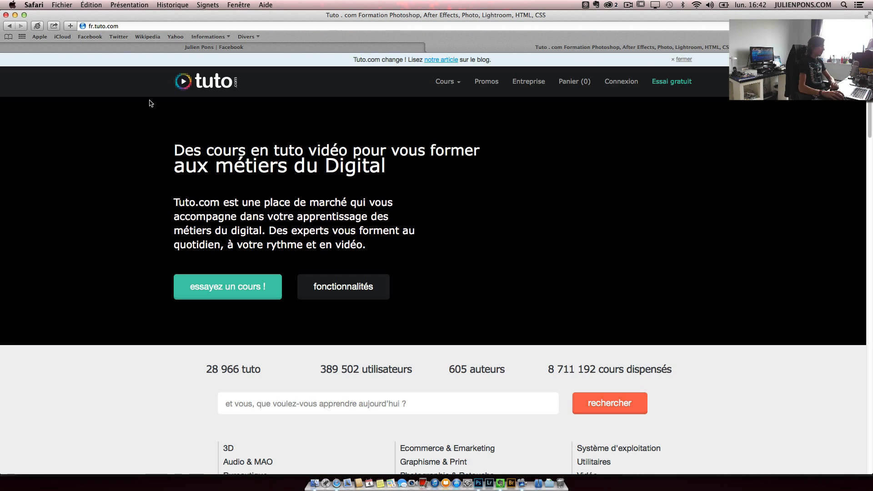
Search the tutorial site for the trainer's username and look over the courses found.
click(387, 403)
text(julie)
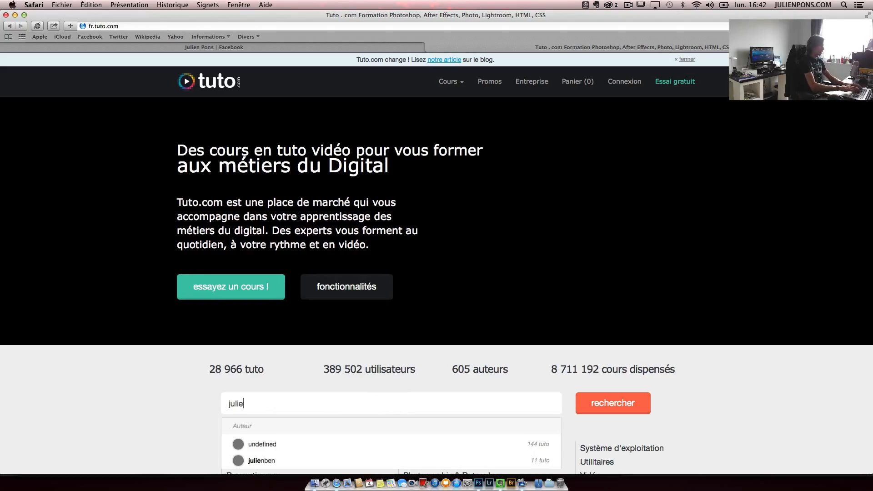
text(npons)
key(Return)
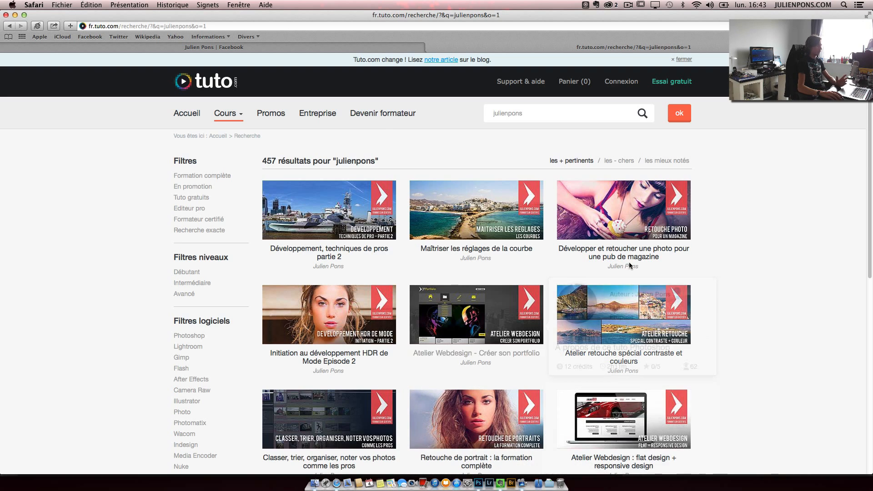
scroll(715, 274, down, 5)
scroll(743, 339, up, 5)
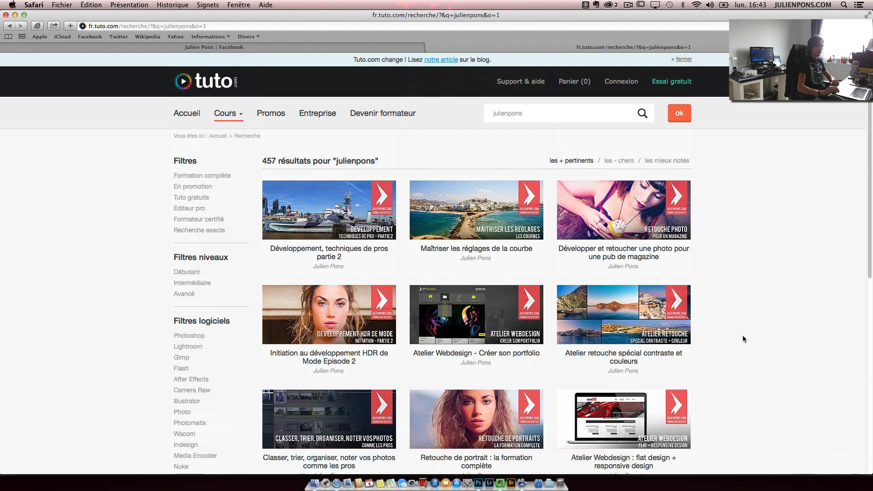
Open the Lightroom course "Développement, techniques de pros partie 2" and read down to its trainer section.
mouse_move(362, 258)
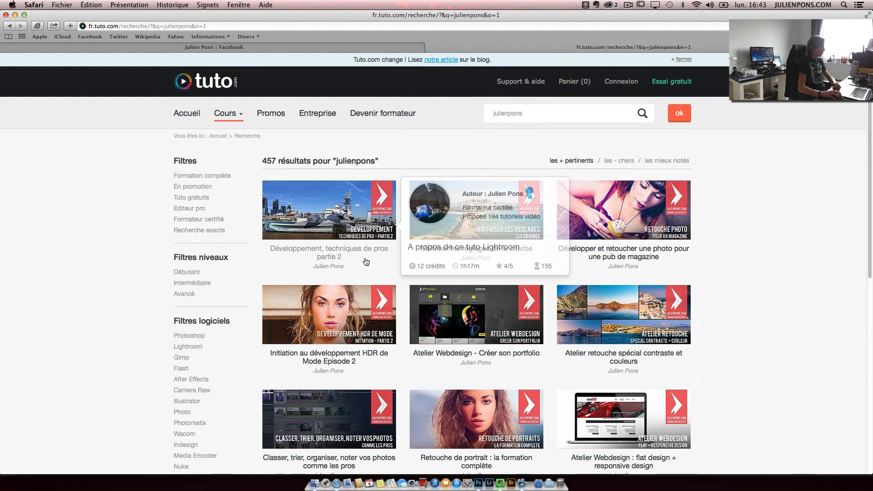
click(335, 269)
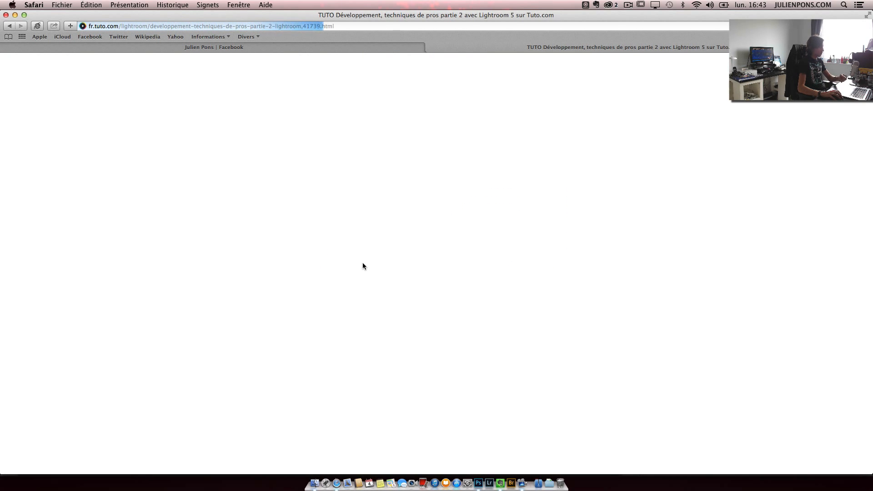
scroll(321, 314, down, 6)
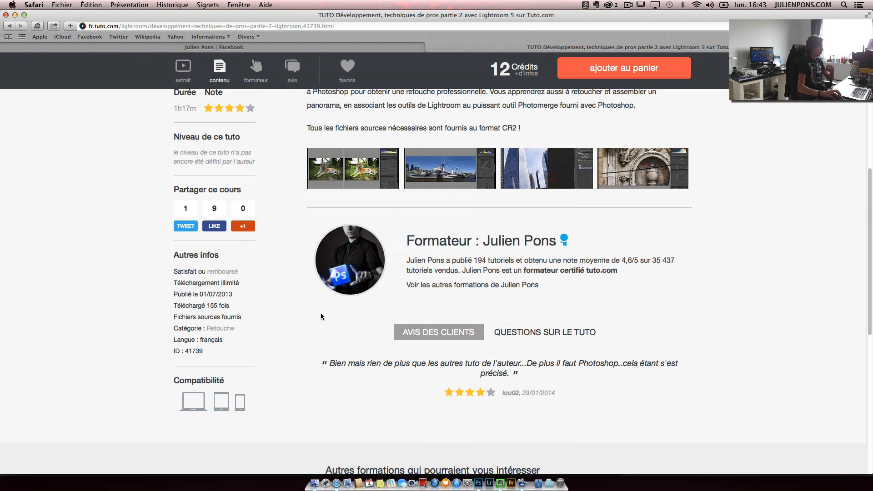
View the trainer's profile from the course page, and return to the start of the course page.
click(489, 290)
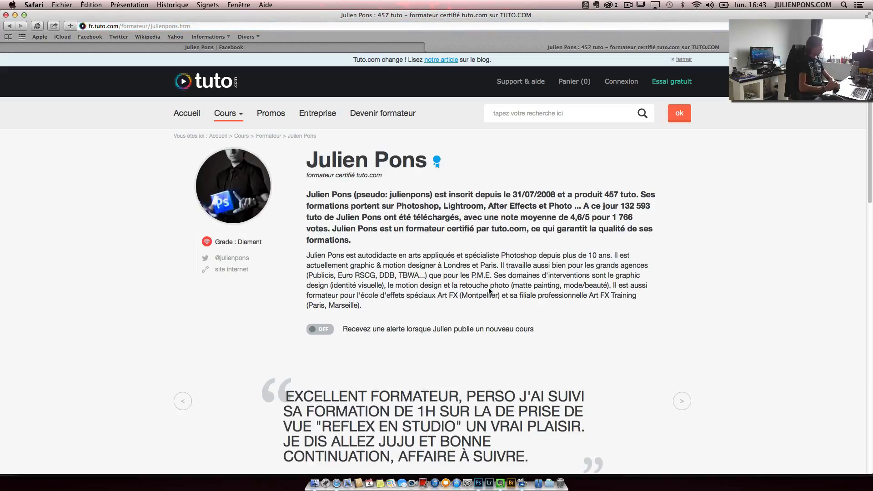
click(10, 26)
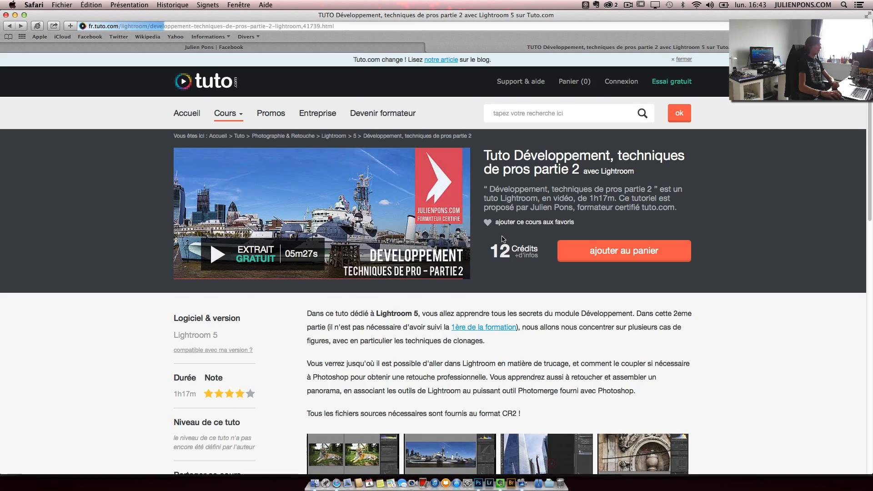
scroll(495, 233, up, 7)
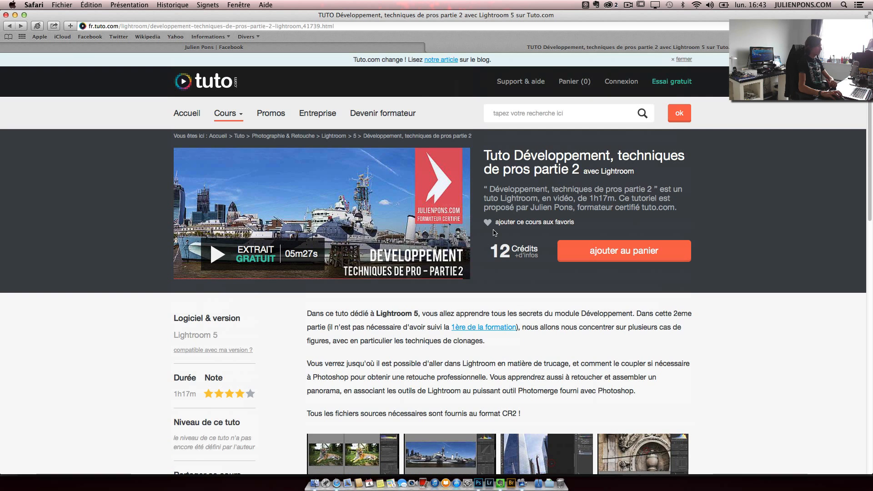